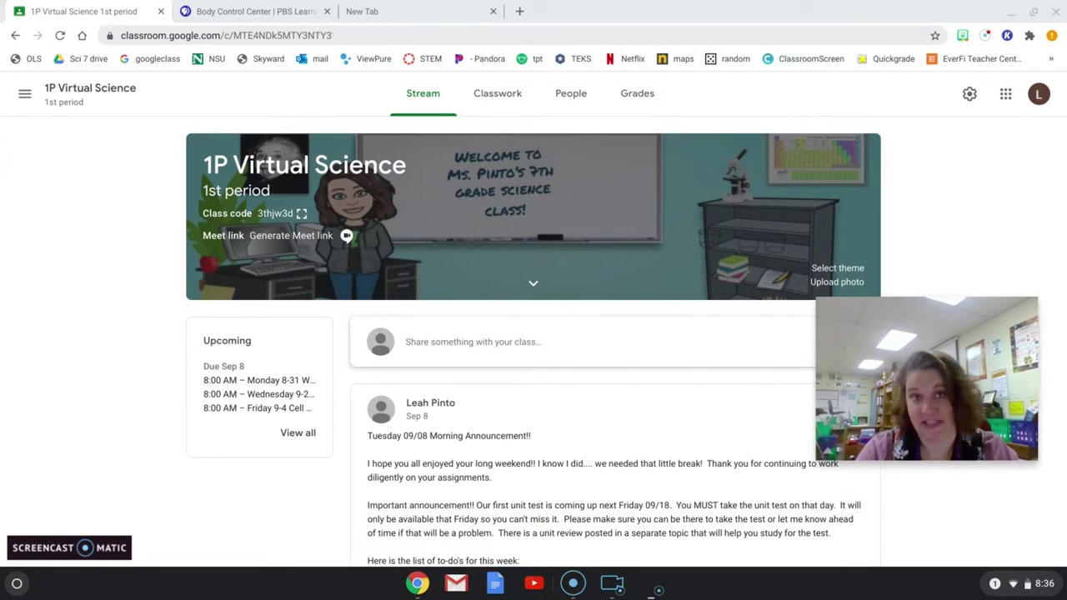
# - Launch the Body Control Center interactive from its PBS LearningMedia page and start the homeostasis activity
pyautogui.click(265, 12)
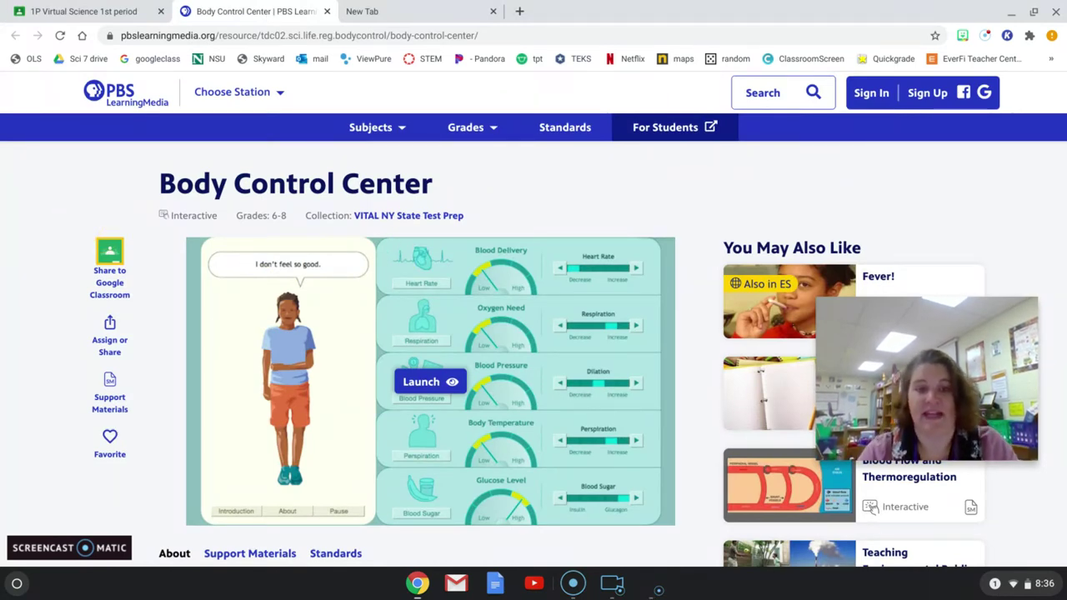
pyautogui.click(431, 384)
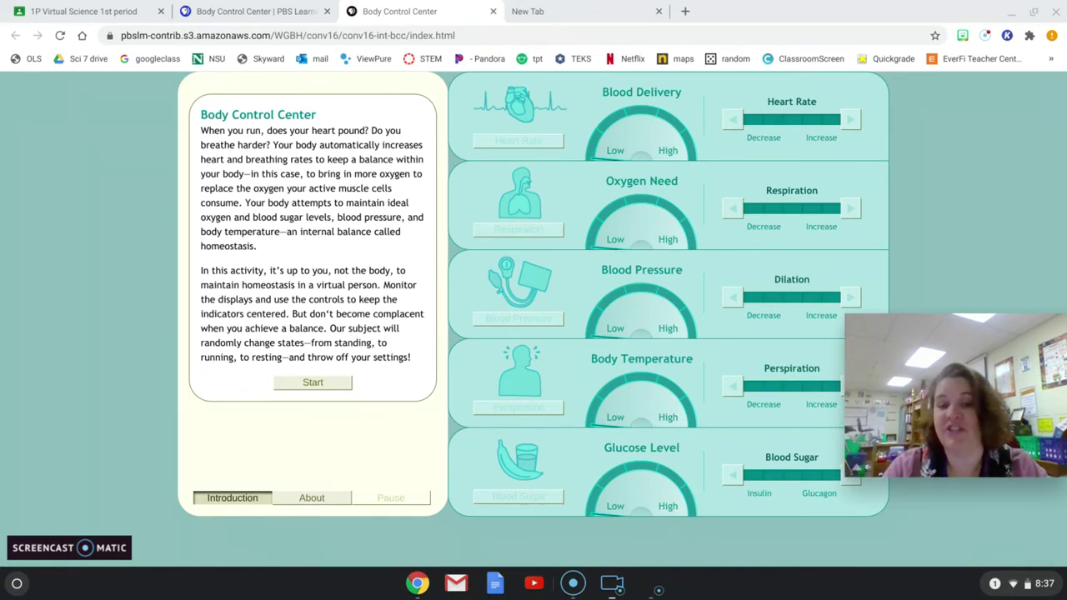
pyautogui.click(312, 382)
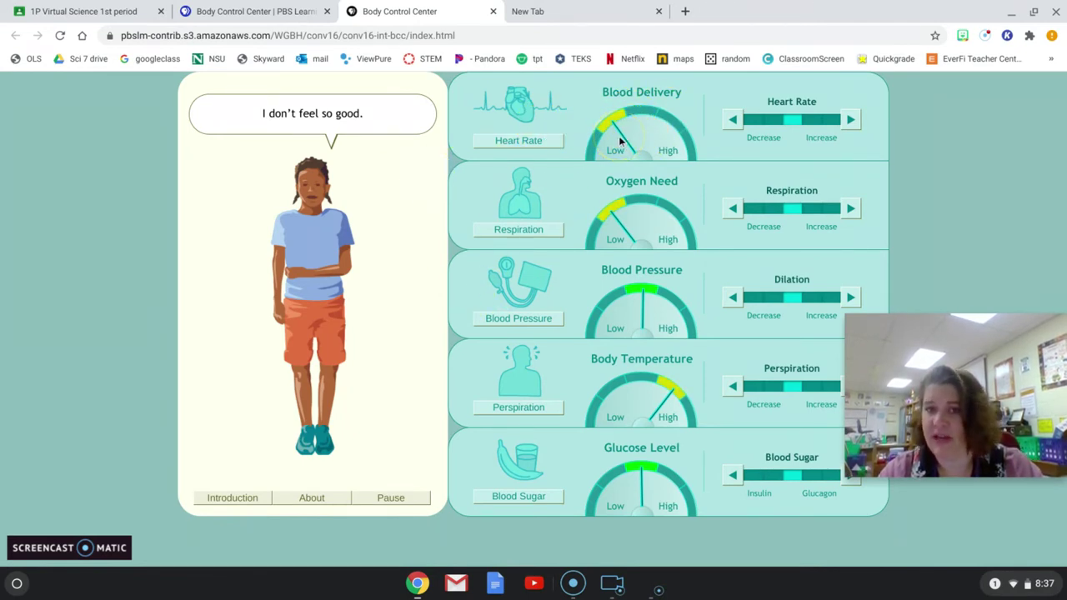
# - Raise the heart rate one level above the middle and set respiration one level below the middle
pyautogui.click(850, 119)
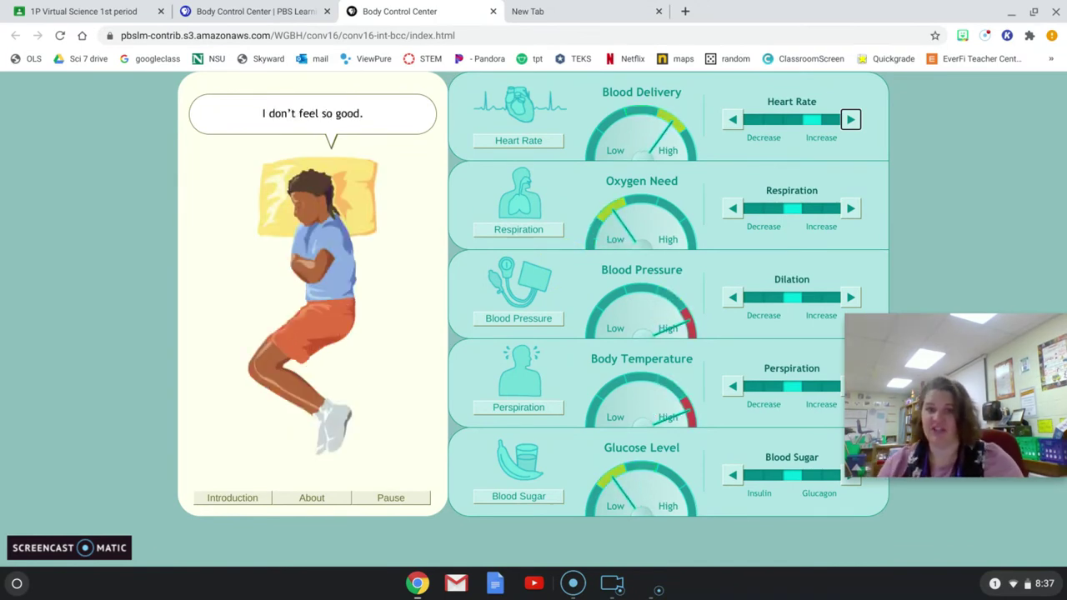
pyautogui.click(850, 209)
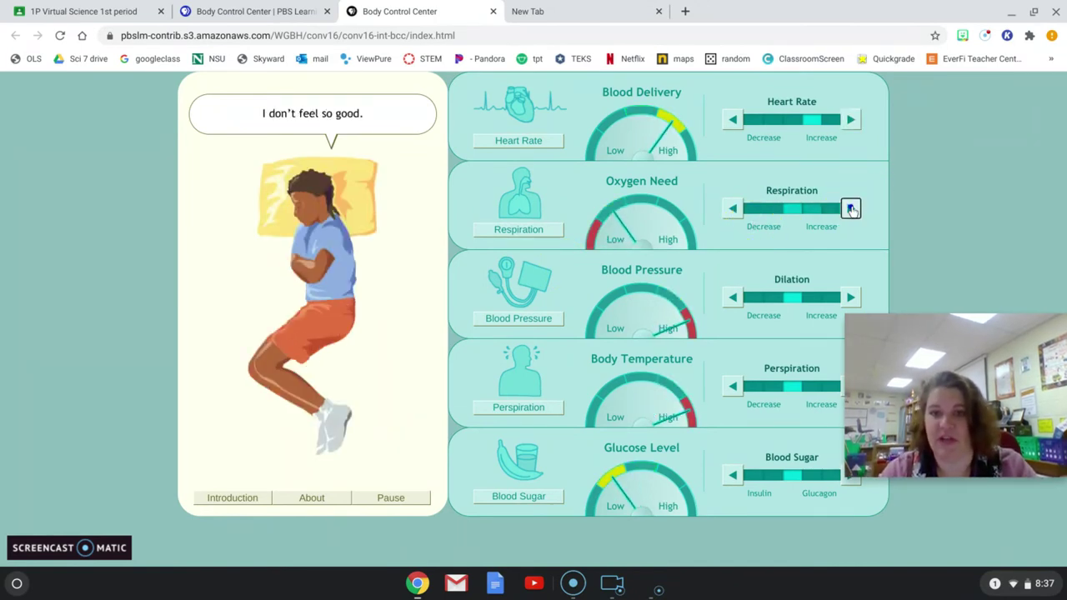
pyautogui.click(733, 208)
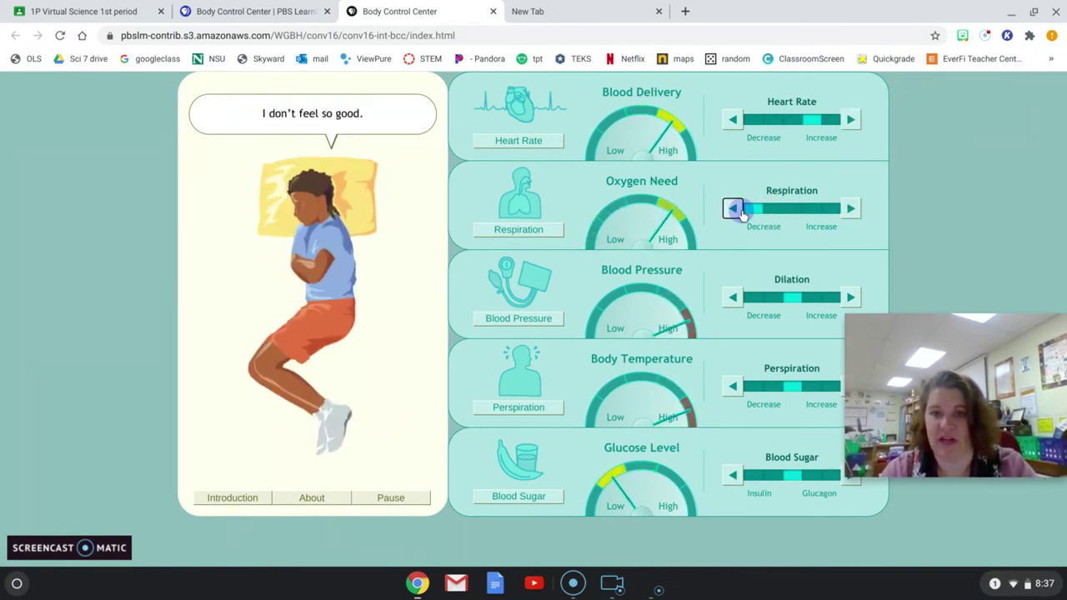
pyautogui.click(851, 209)
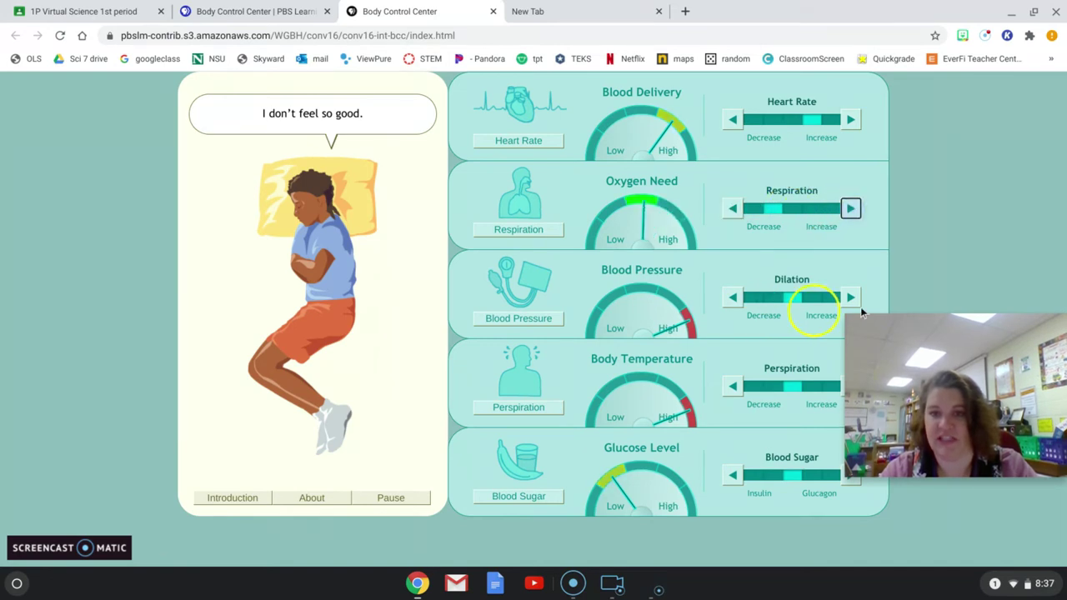
# - Try a lower dilation setting, and set dilation one level above the middle
pyautogui.click(733, 298)
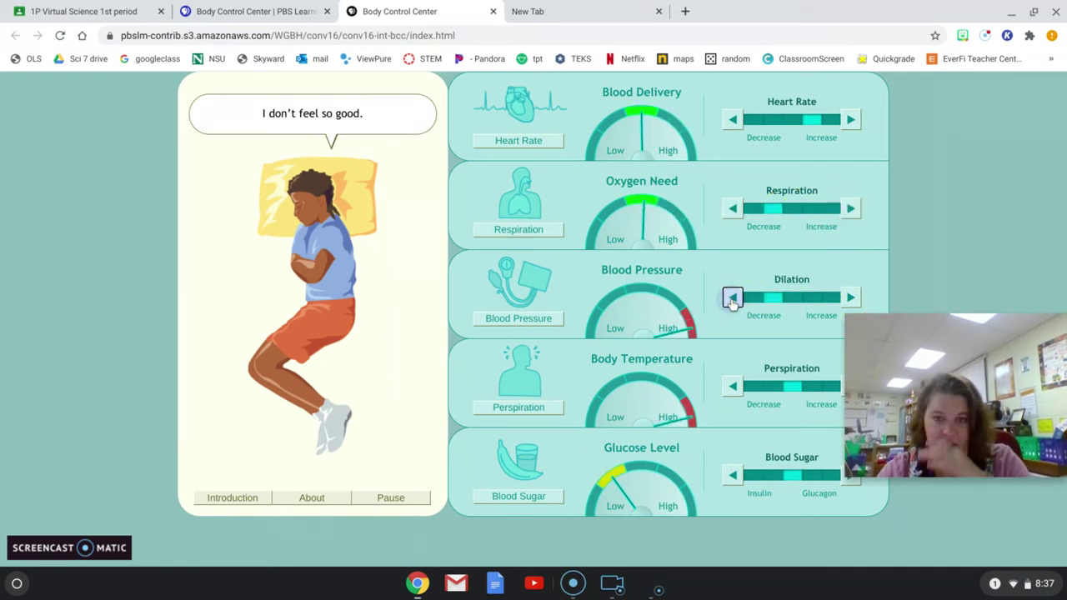
pyautogui.click(851, 298)
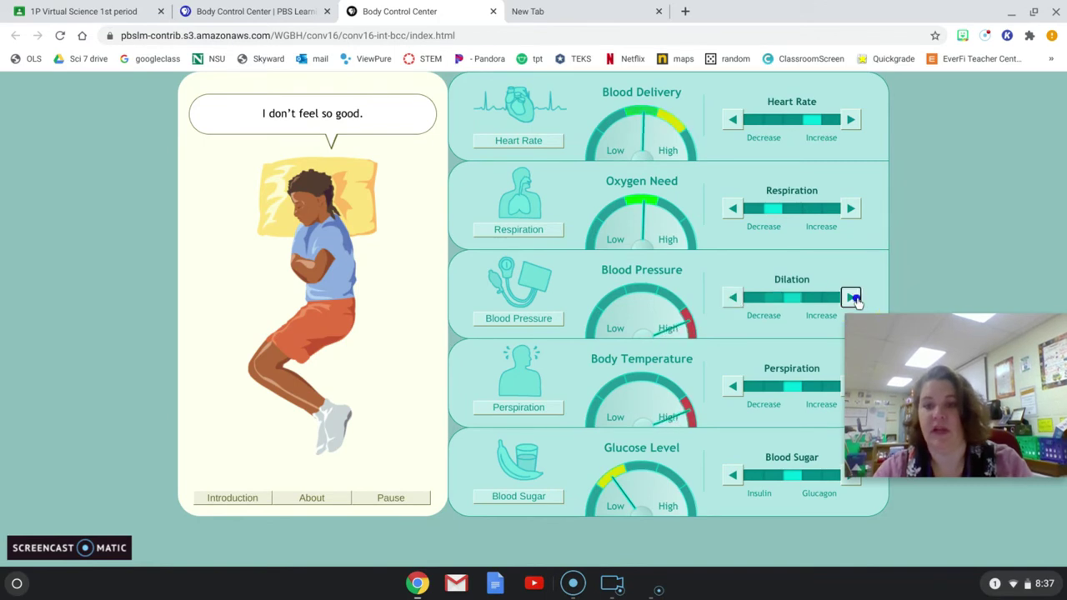
# - Lower the heart rate to one level below the middle and set respiration to the middle level
pyautogui.click(729, 122)
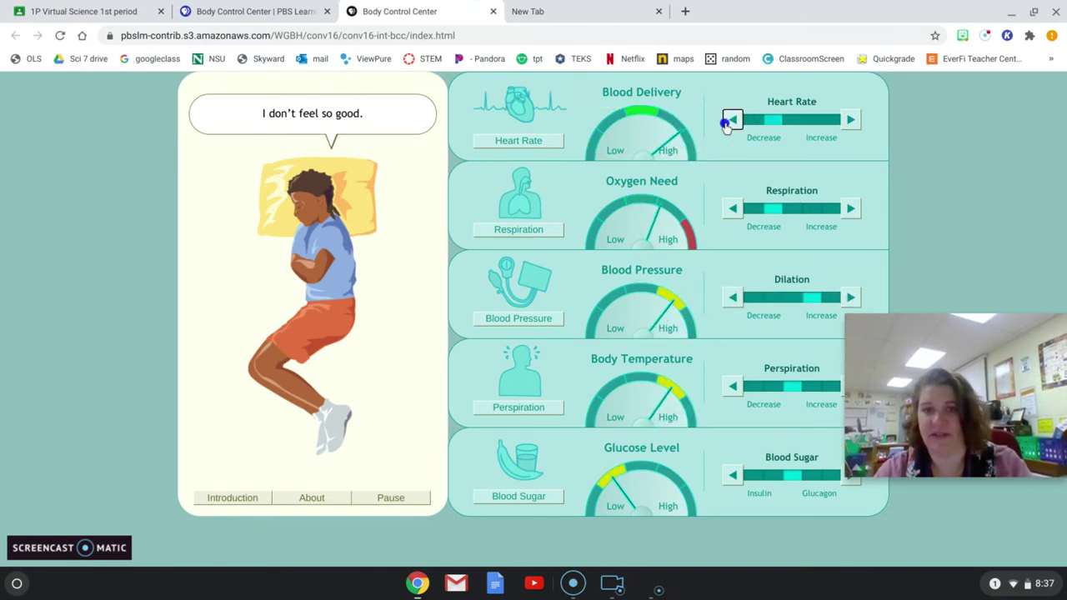
pyautogui.click(733, 208)
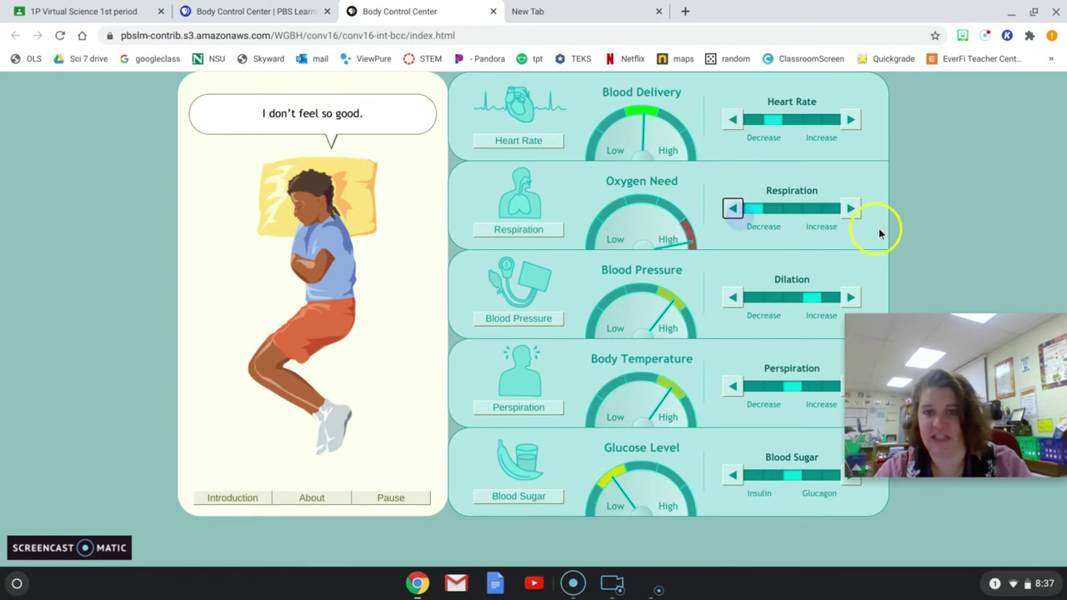
pyautogui.click(851, 209)
pyautogui.click(851, 209)
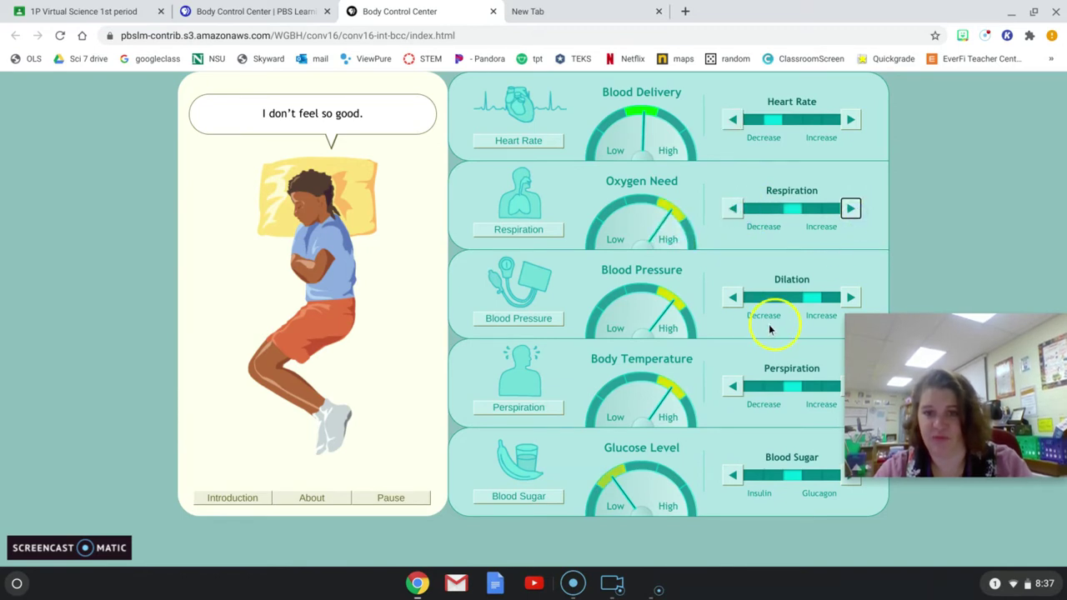
# - Increase blood vessel dilation to its highest level
pyautogui.click(734, 298)
pyautogui.click(733, 297)
pyautogui.click(849, 298)
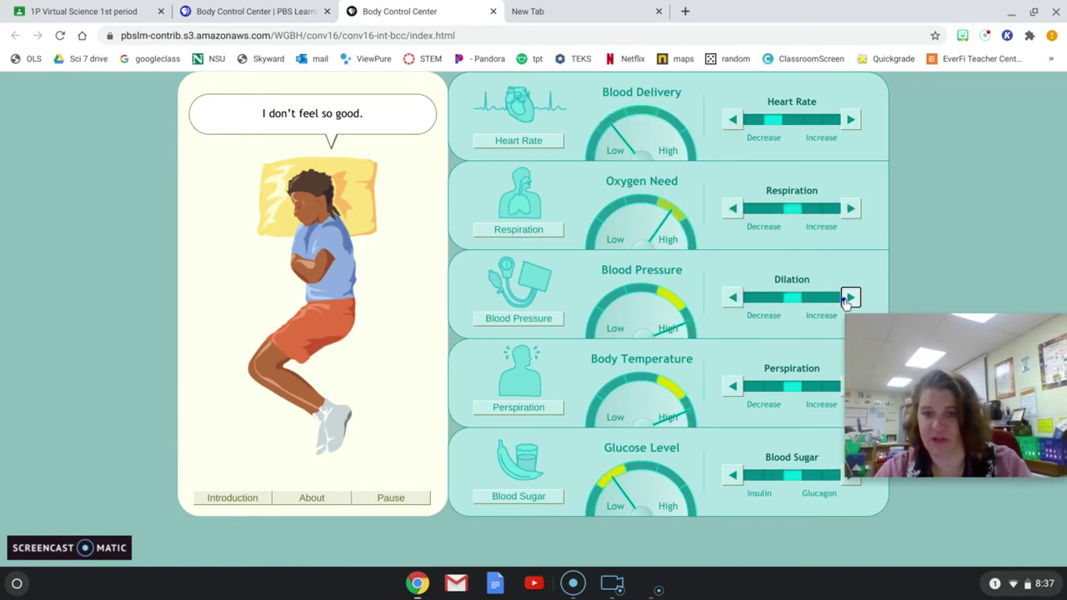
pyautogui.click(849, 297)
pyautogui.click(850, 298)
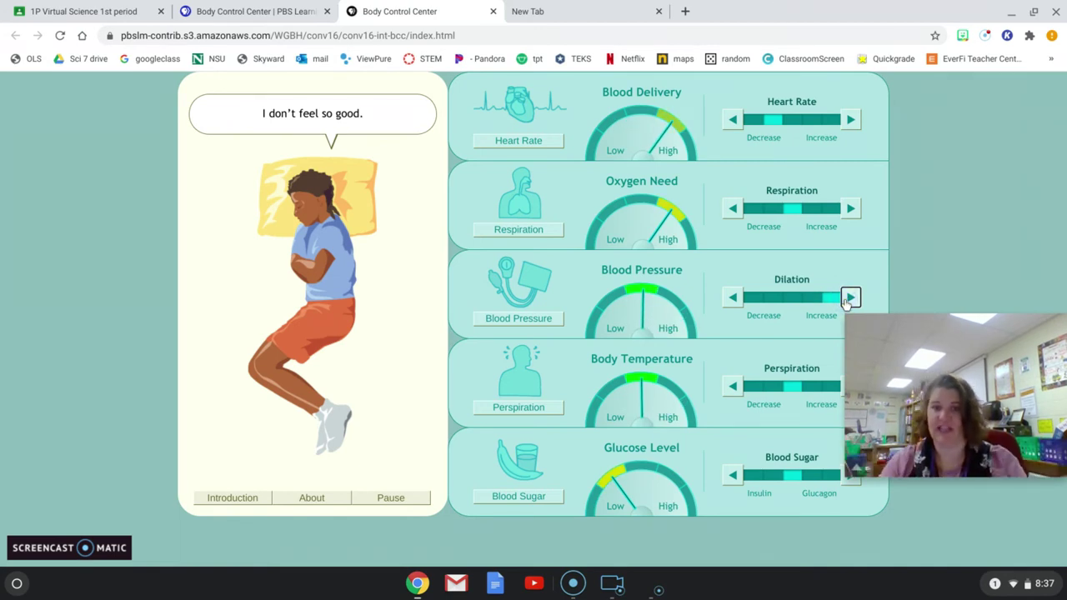
# - Raise the blood sugar control one level from the middle toward glucagon
pyautogui.click(731, 405)
pyautogui.click(851, 489)
pyautogui.click(851, 488)
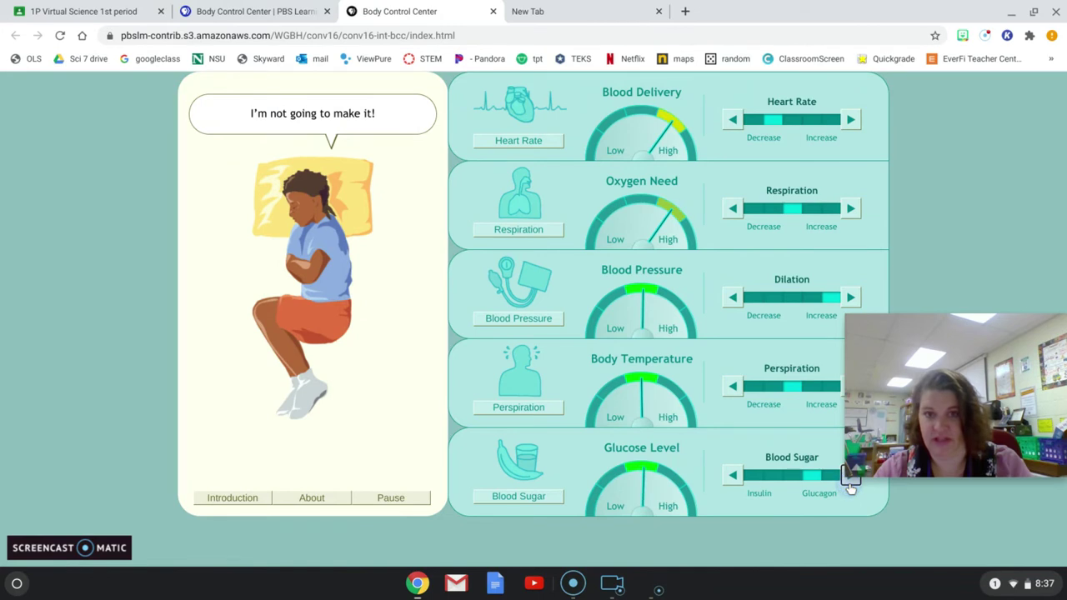
# - Lower the heart rate to its minimum and raise respiration to its highest level
pyautogui.click(733, 219)
pyautogui.click(733, 130)
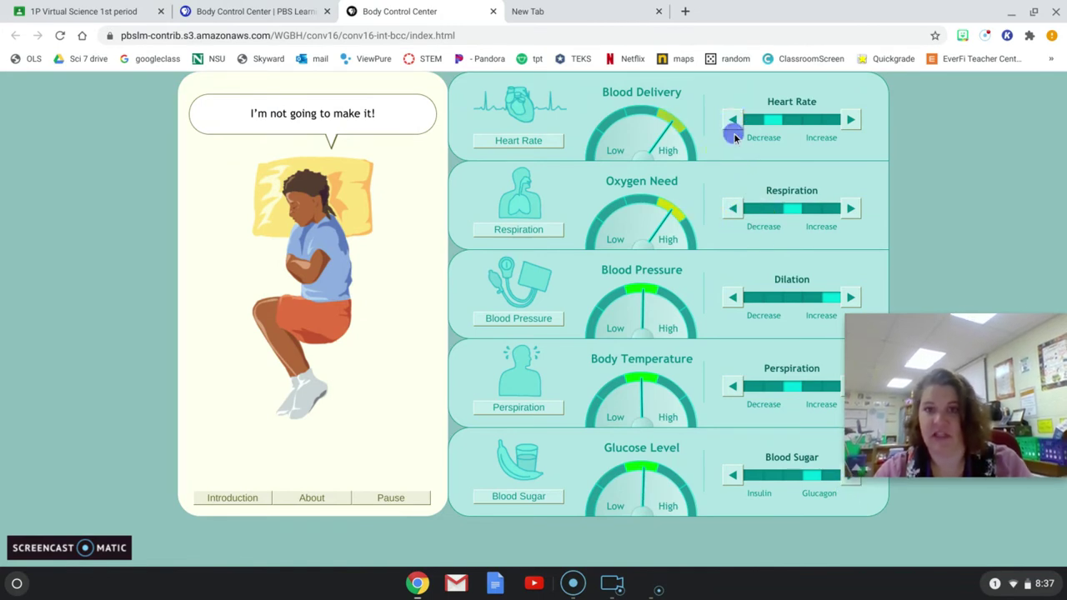
pyautogui.click(849, 208)
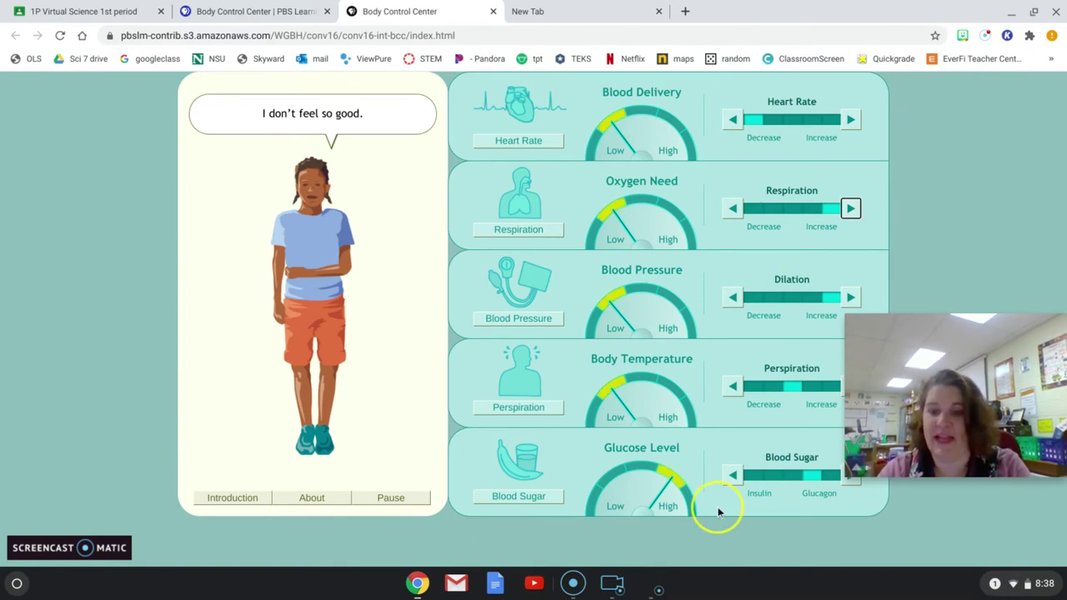
# - Set the blood sugar control one level toward insulin, at the middle position
pyautogui.click(732, 475)
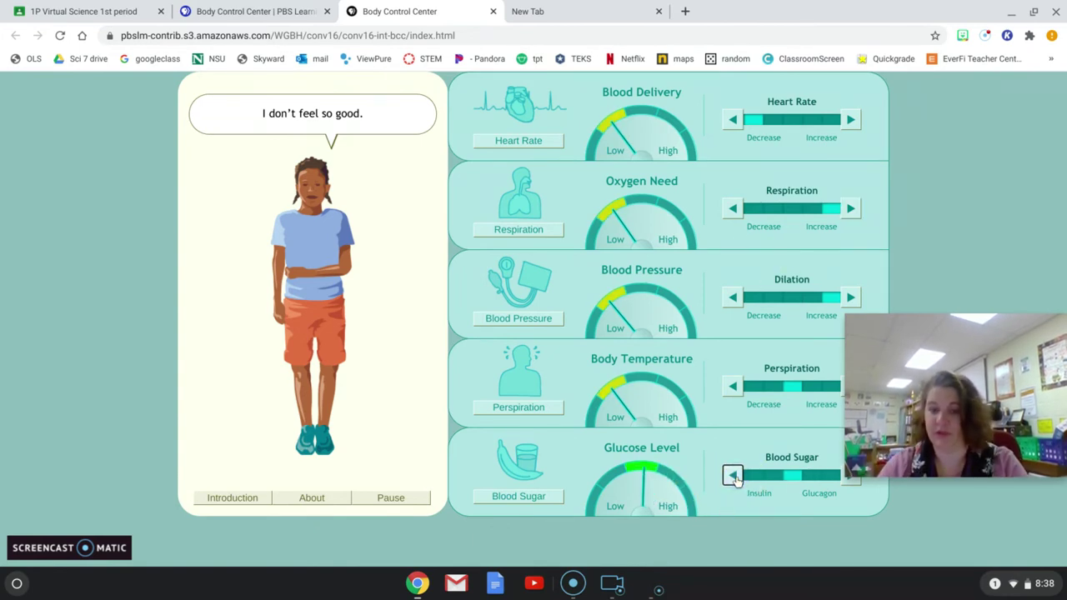
pyautogui.click(504, 226)
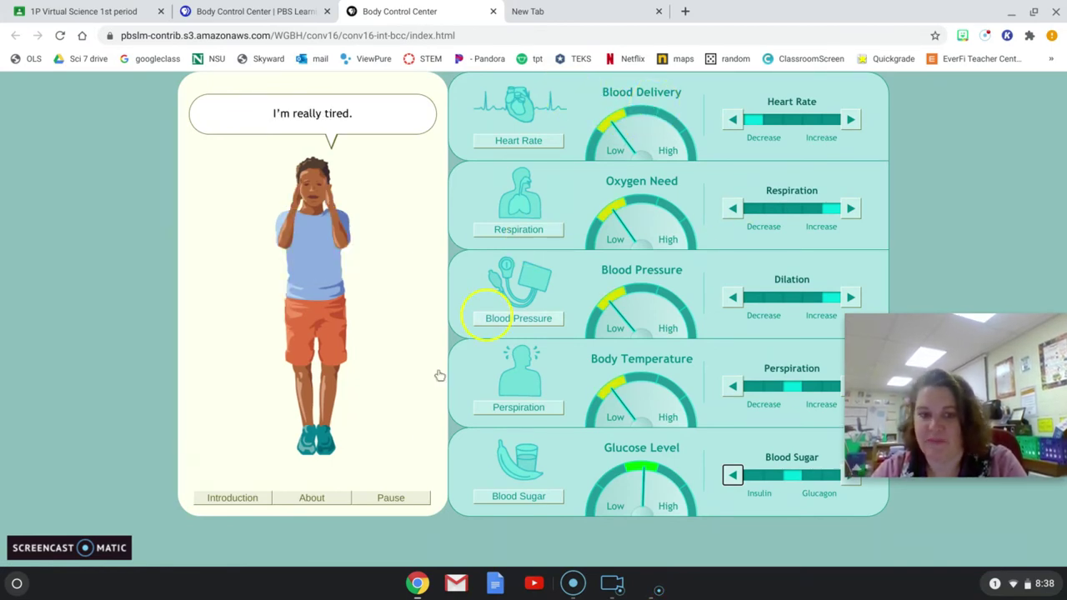
# - Pause the running body simulation
pyautogui.click(413, 504)
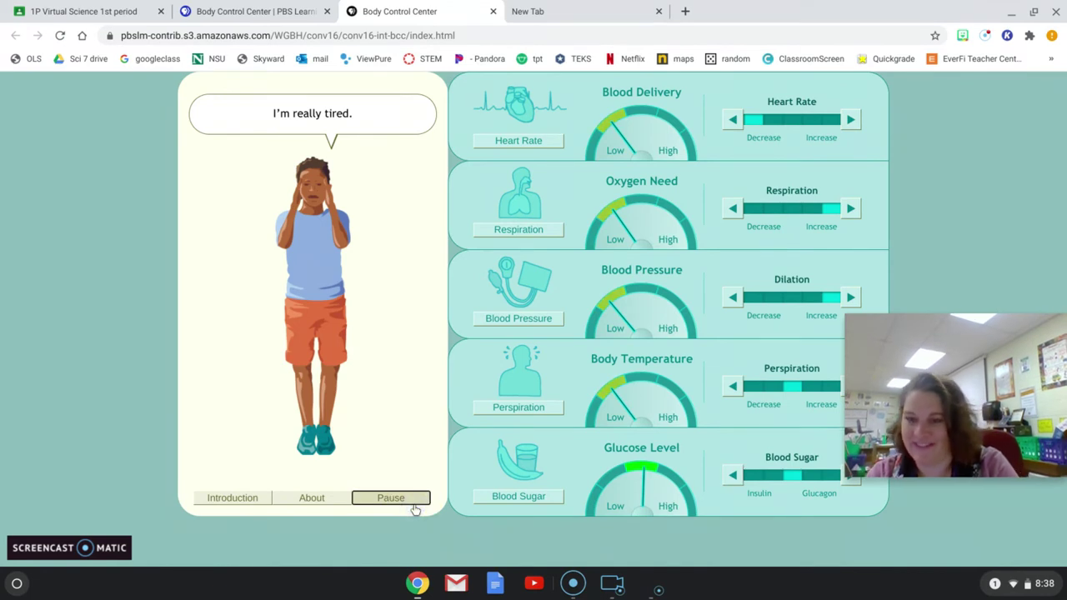
pyautogui.click(202, 191)
pyautogui.click(598, 155)
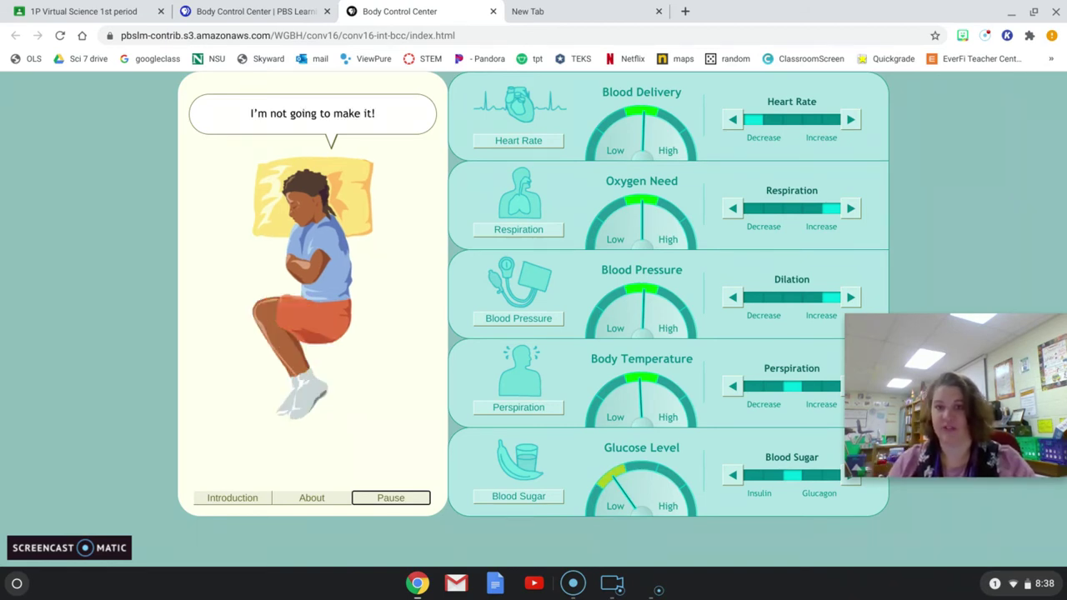
pyautogui.click(388, 497)
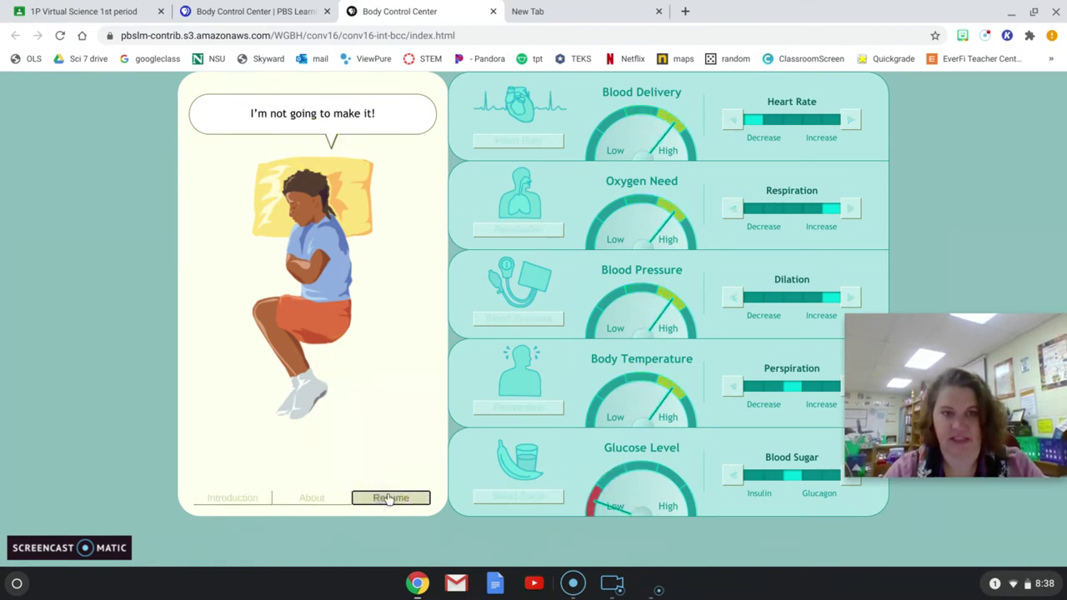